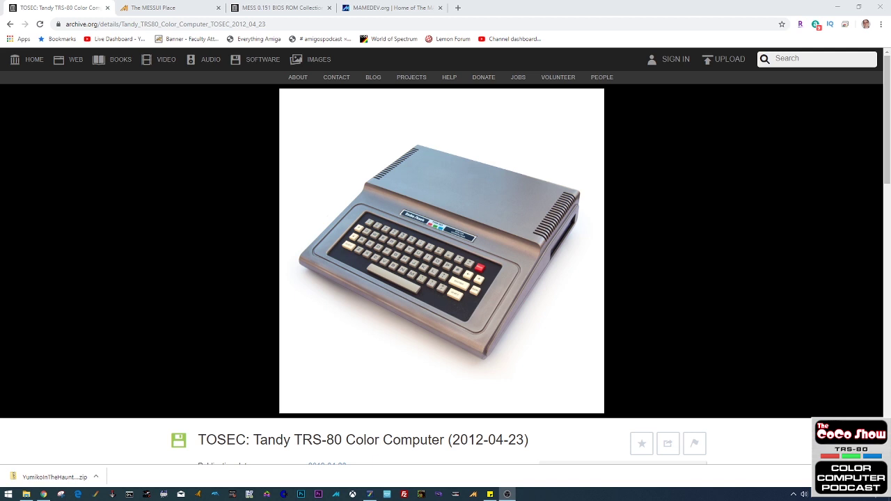
# Bring up the MAMEdev.org home page and scroll down to its Supported Platforms download buttons.
pyautogui.click(385, 11)
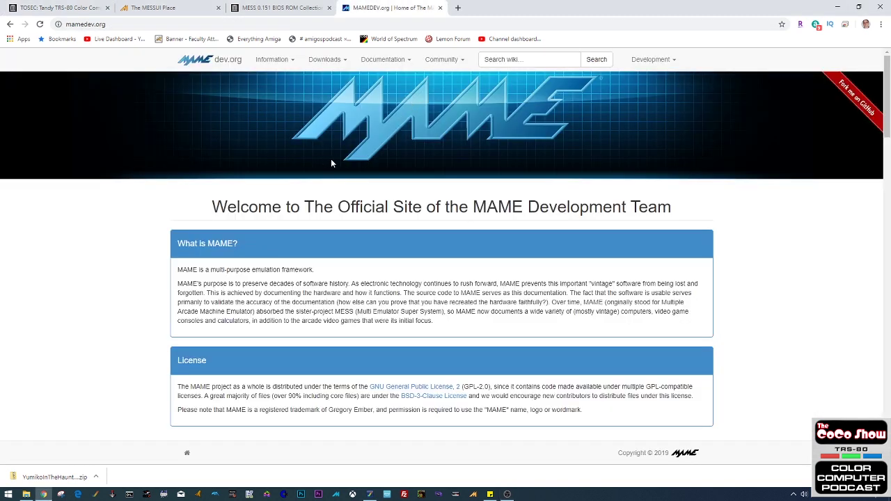
pyautogui.scroll(-3, 322, 167)
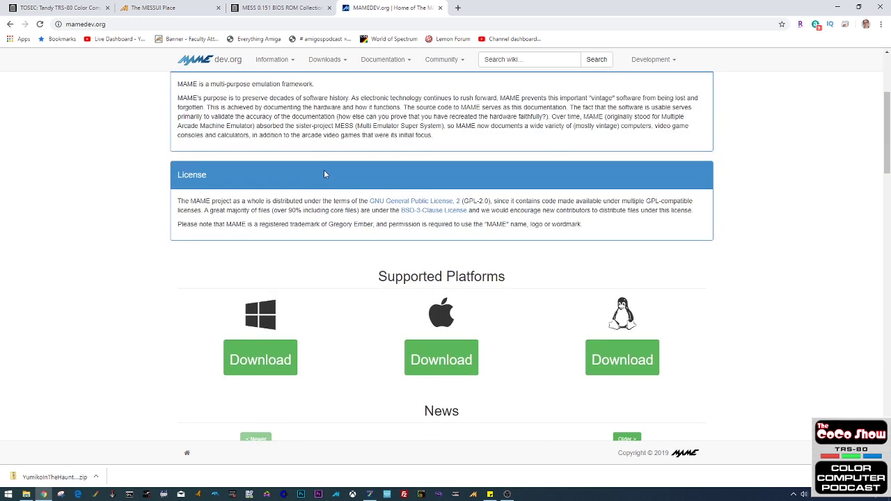
pyautogui.scroll(-2, 332, 174)
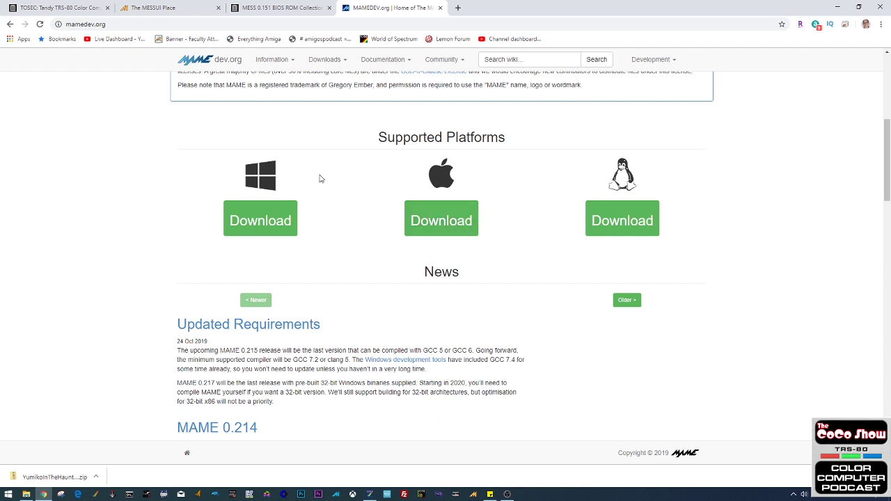
# Browse The MESSUI Place downloads table of MESS, MESSUI and MAMEUI 0.214 builds.
pyautogui.click(180, 10)
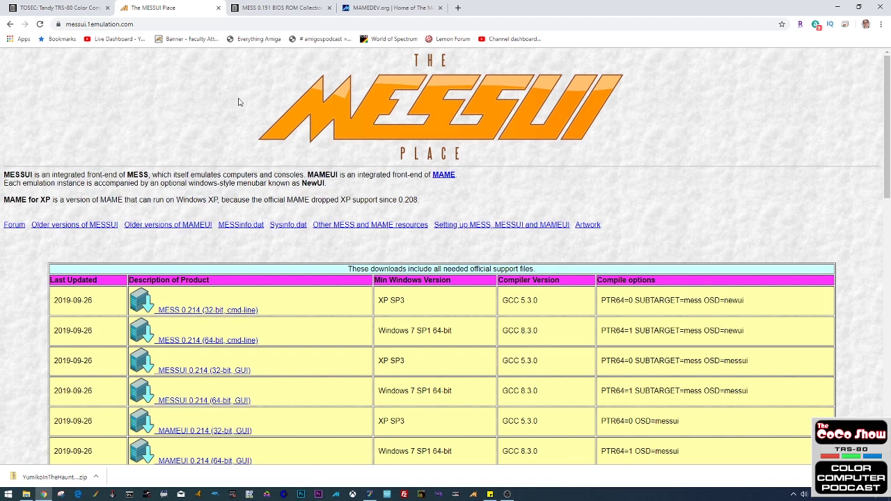
pyautogui.scroll(-1, 276, 104)
pyautogui.scroll(-1, 276, 104)
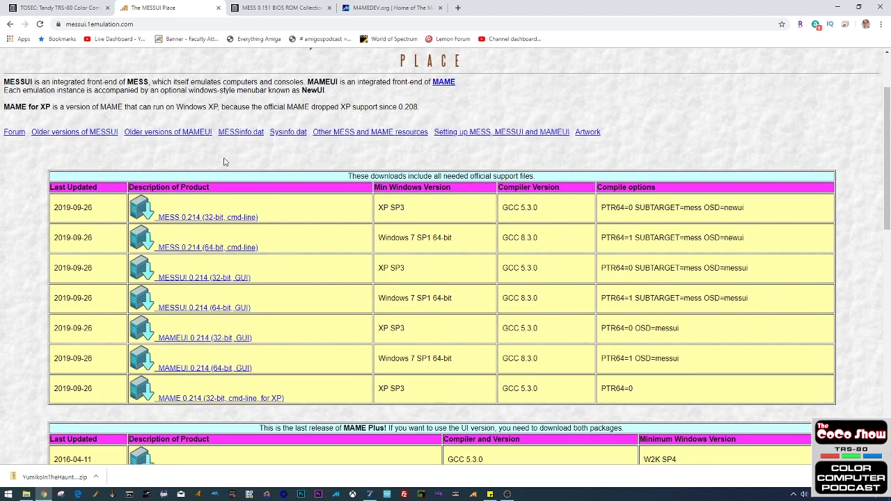
pyautogui.scroll(-1, 224, 162)
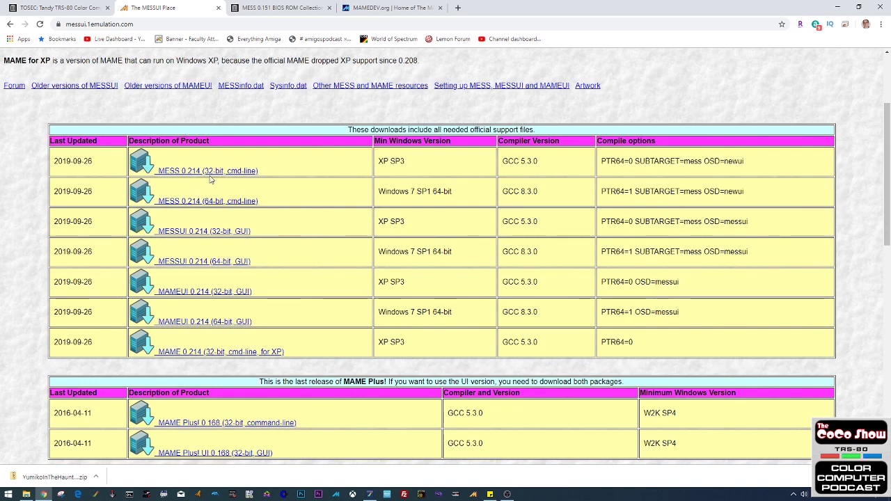
pyautogui.scroll(2, 213, 178)
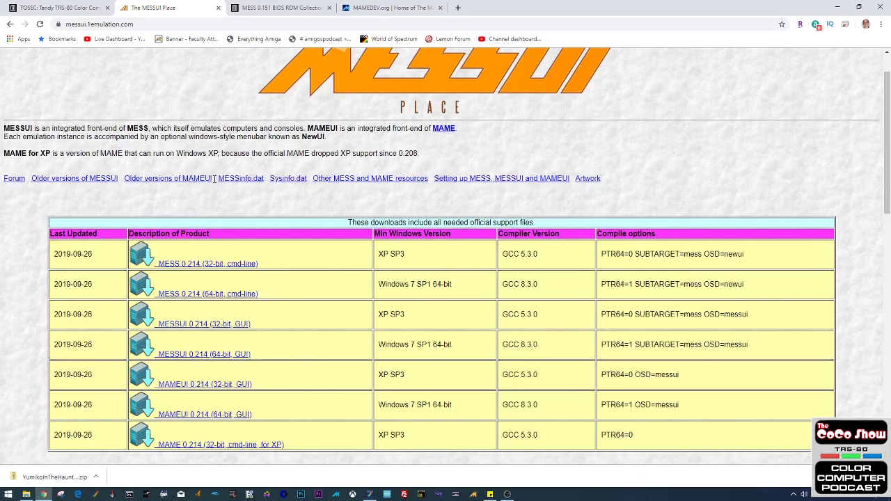
# Look over the F:\MAME folder with messui64.exe, then return to the MESS 0.151 BIOS ROM Collection page.
pyautogui.click(27, 494)
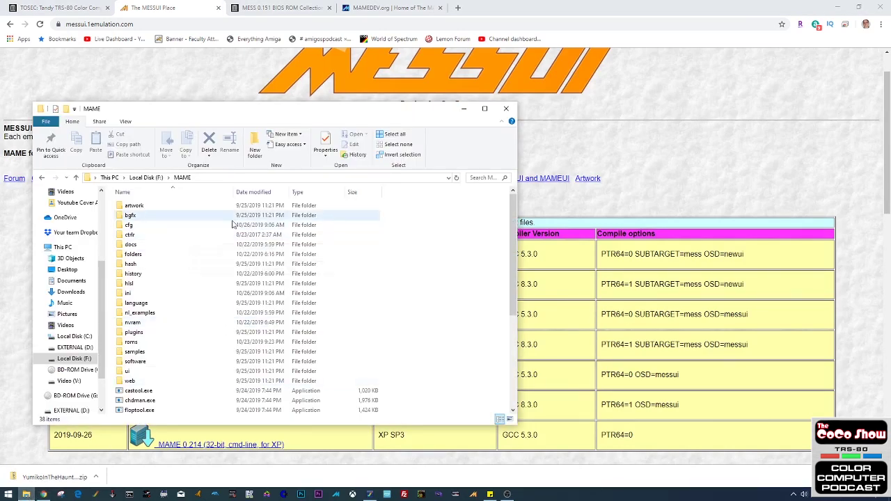
pyautogui.scroll(-5, 292, 348)
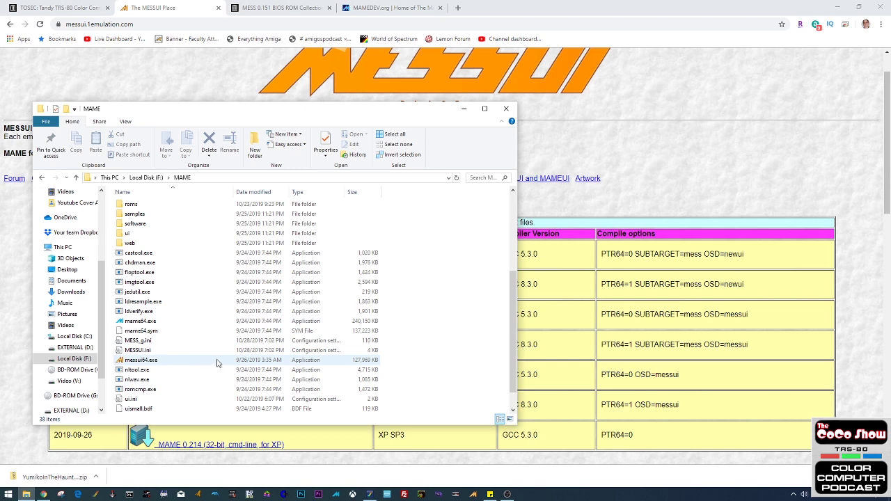
pyautogui.scroll(4, 206, 361)
pyautogui.scroll(-4, 216, 360)
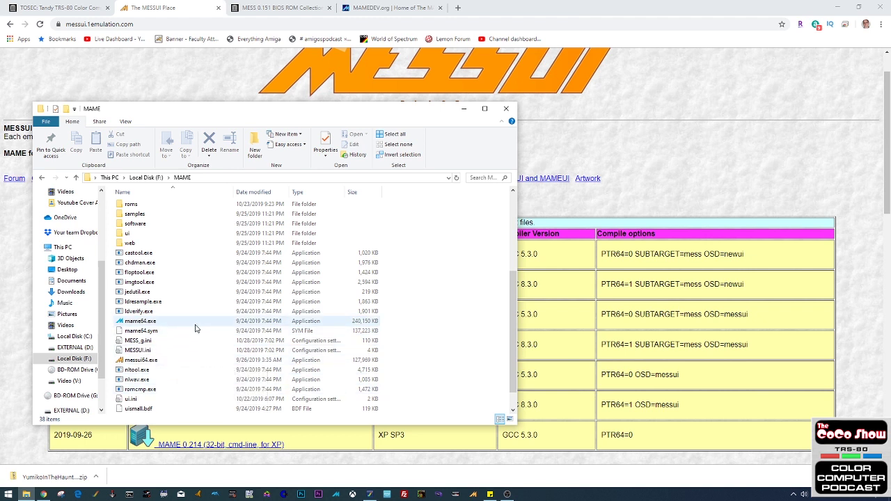
pyautogui.scroll(4, 265, 348)
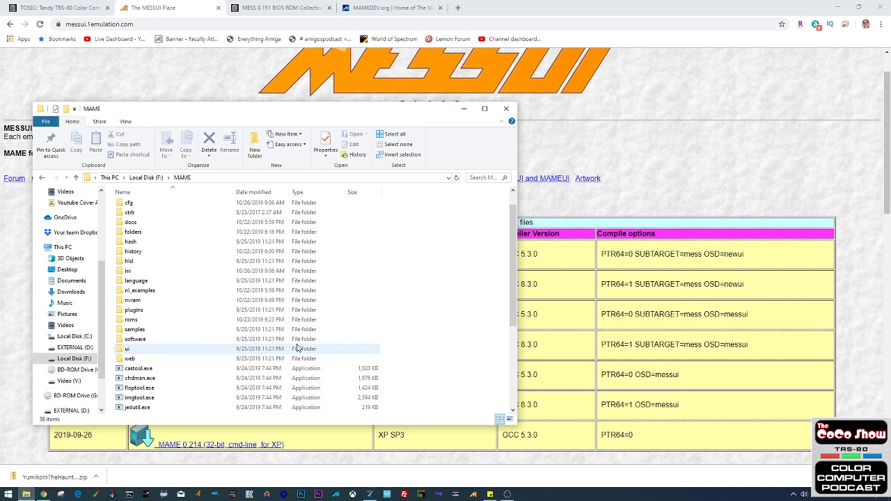
pyautogui.click(580, 216)
pyautogui.click(292, 7)
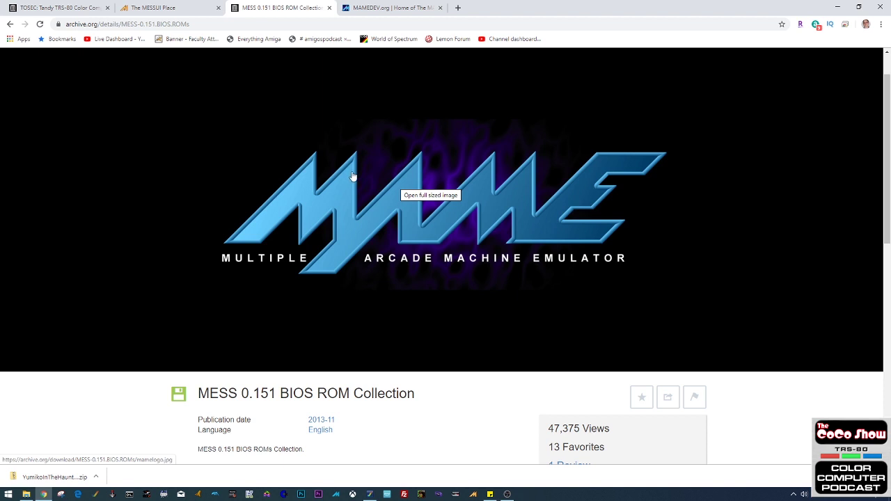
# Read down the MESS 0.151 BIOS ROM Collection description, then bring back the F:\MAME folder.
pyautogui.scroll(-2, 352, 177)
pyautogui.scroll(-2, 354, 235)
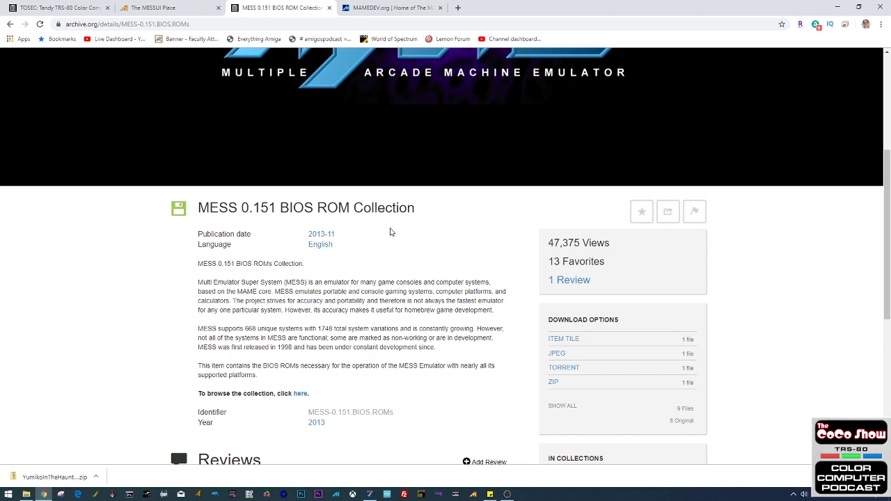
pyautogui.scroll(-1, 389, 230)
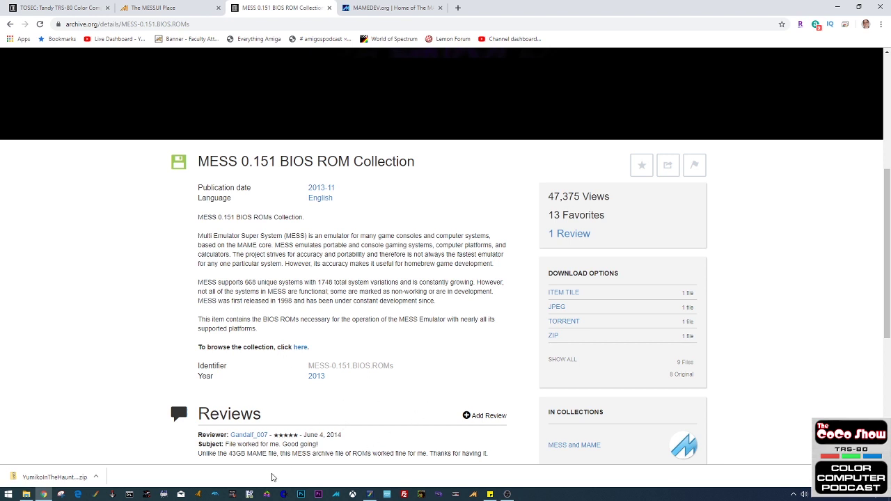
pyautogui.click(26, 494)
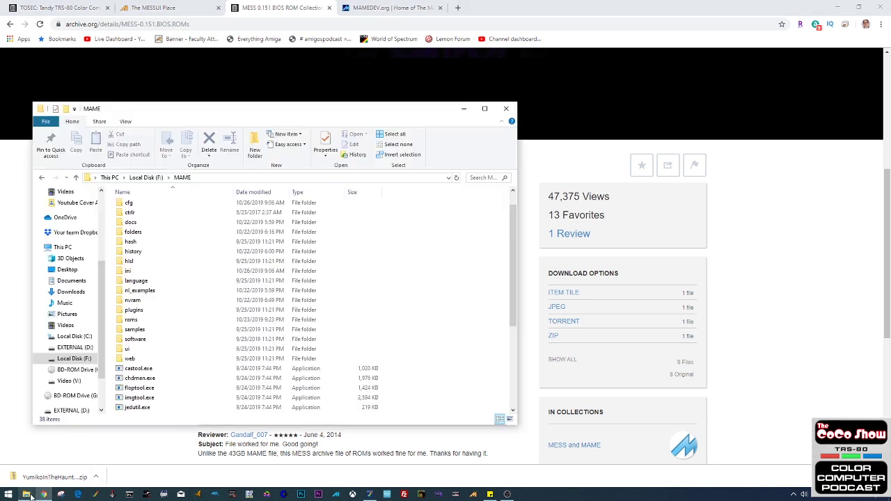
# Check the BIOS zips in the MAME roms folder, then hide Explorer to show the BIOS page.
pyautogui.click(150, 321)
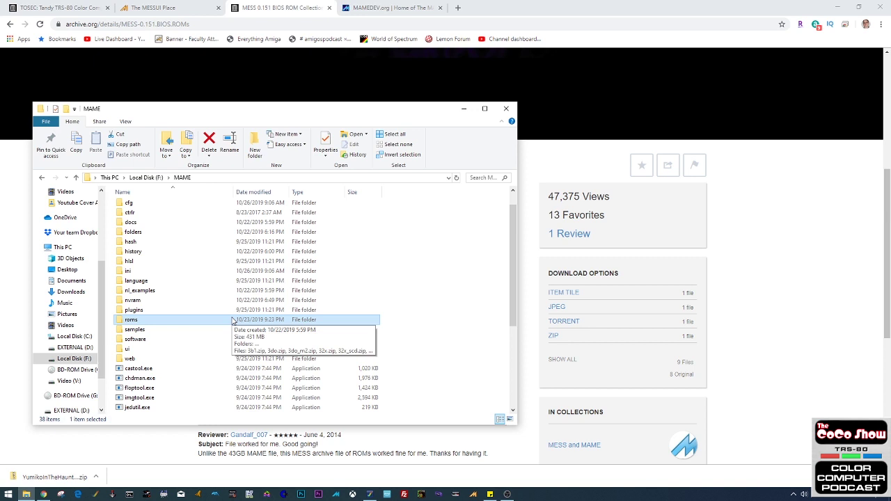
pyautogui.doubleClick(182, 319)
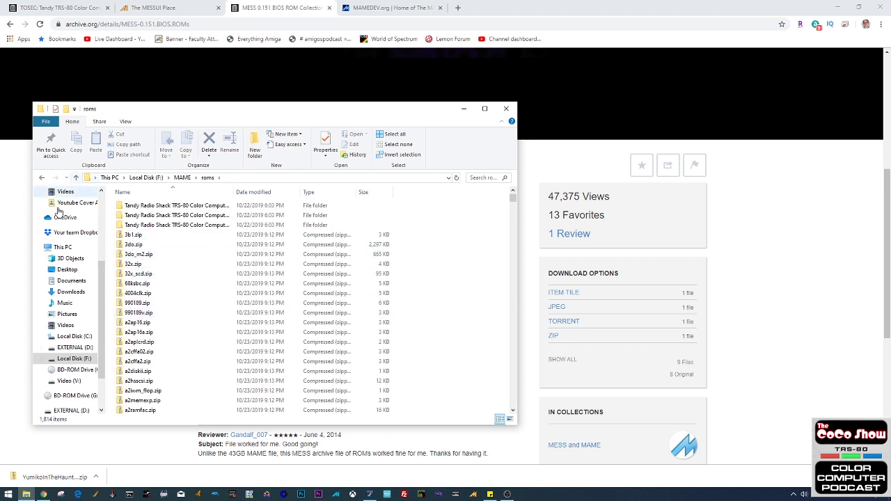
pyautogui.click(42, 177)
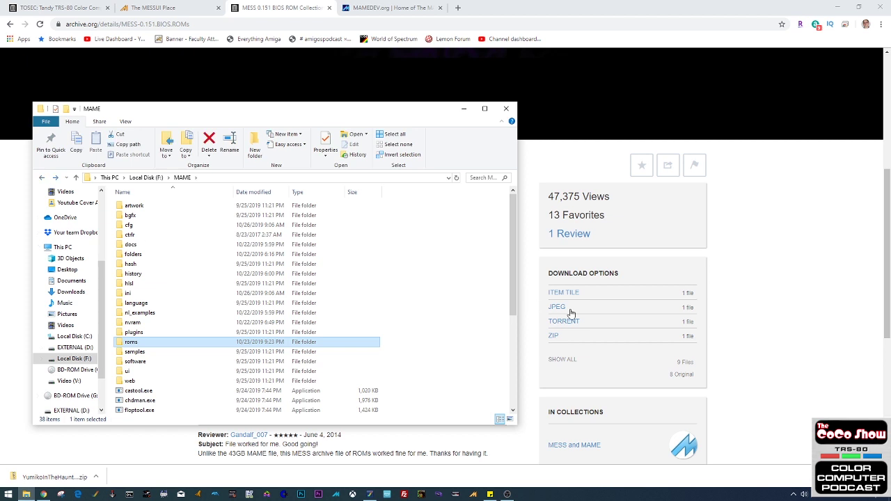
pyautogui.click(802, 324)
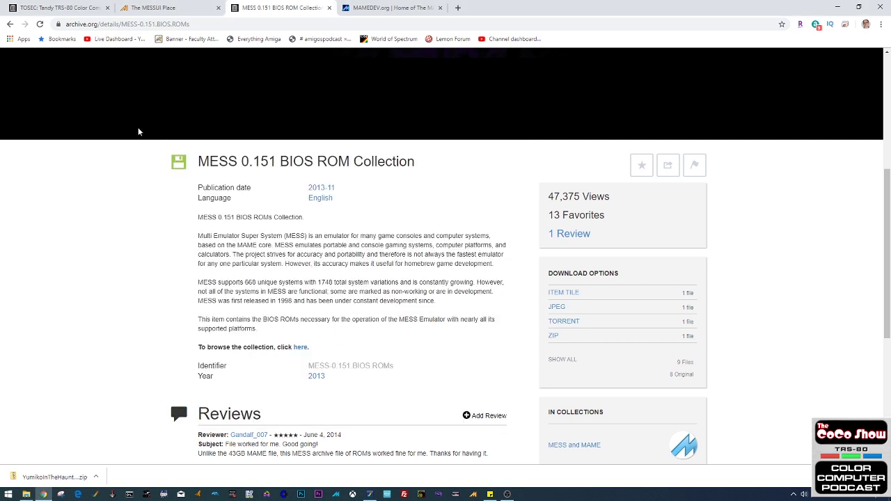
# Scroll through the TOSEC Tandy TRS-80 Color Computer page, then bring forward the MESSUI64 machine list.
pyautogui.click(56, 8)
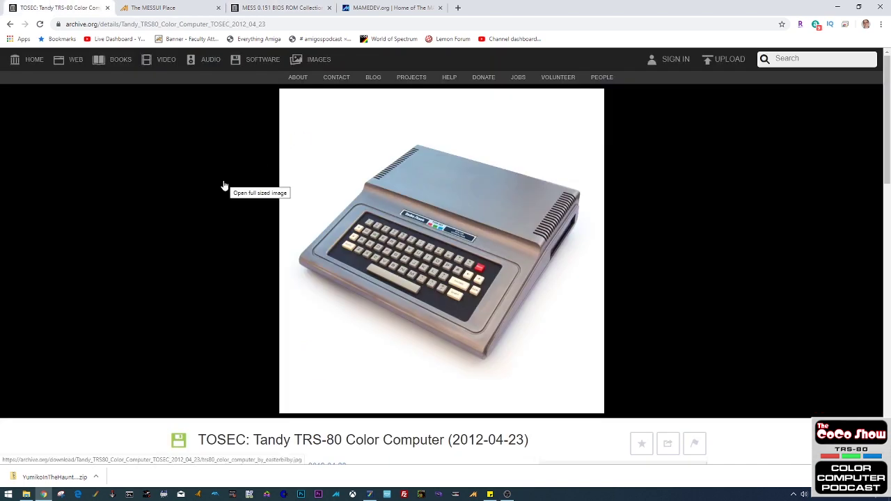
pyautogui.scroll(-3, 224, 186)
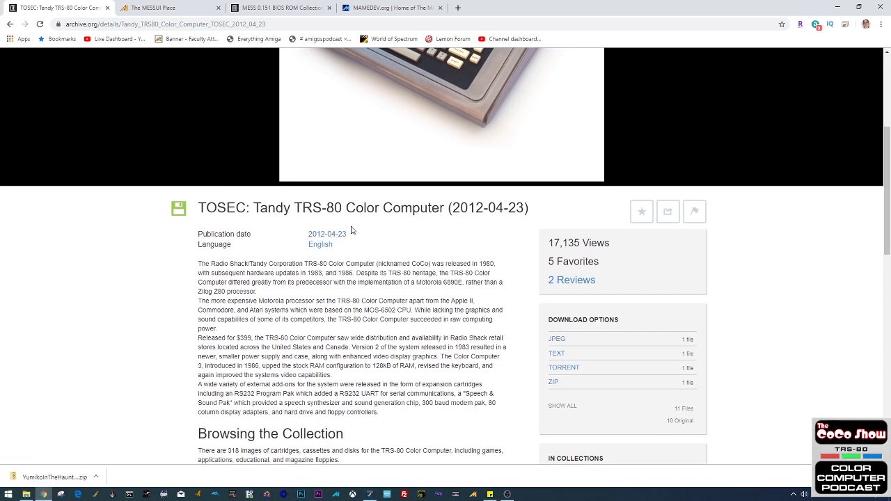
pyautogui.scroll(-1, 423, 220)
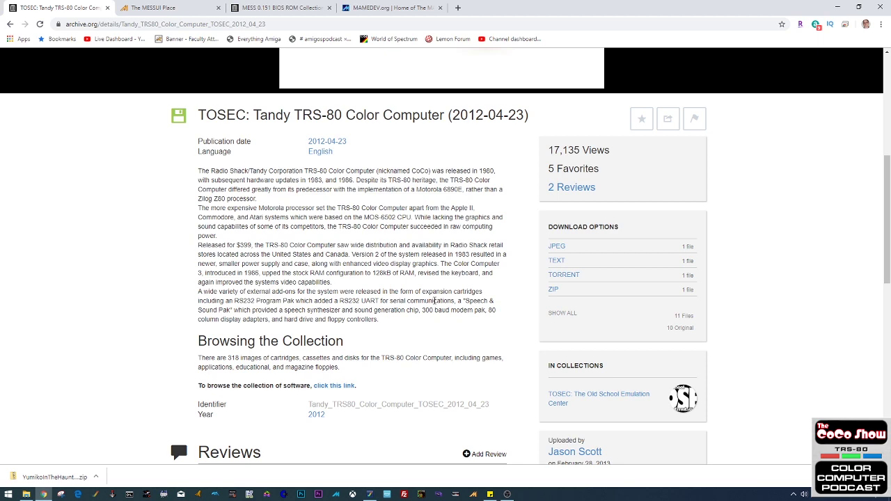
pyautogui.scroll(2, 377, 288)
pyautogui.scroll(5, 378, 288)
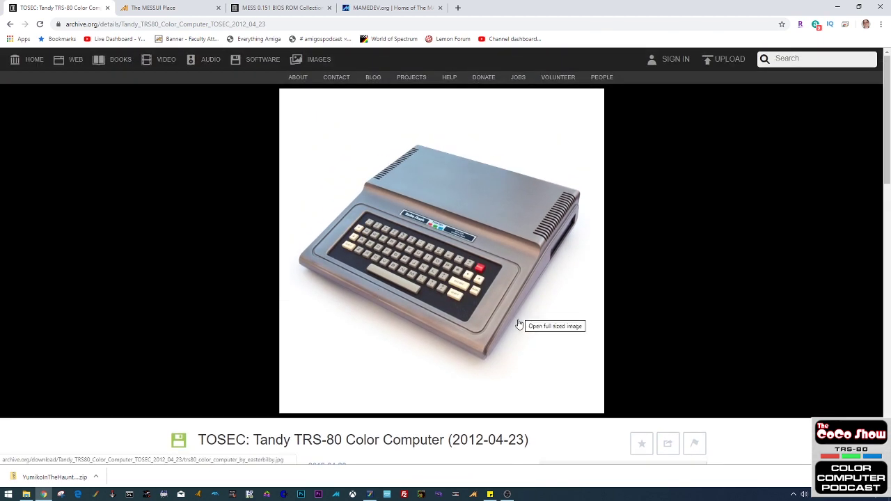
pyautogui.click(474, 495)
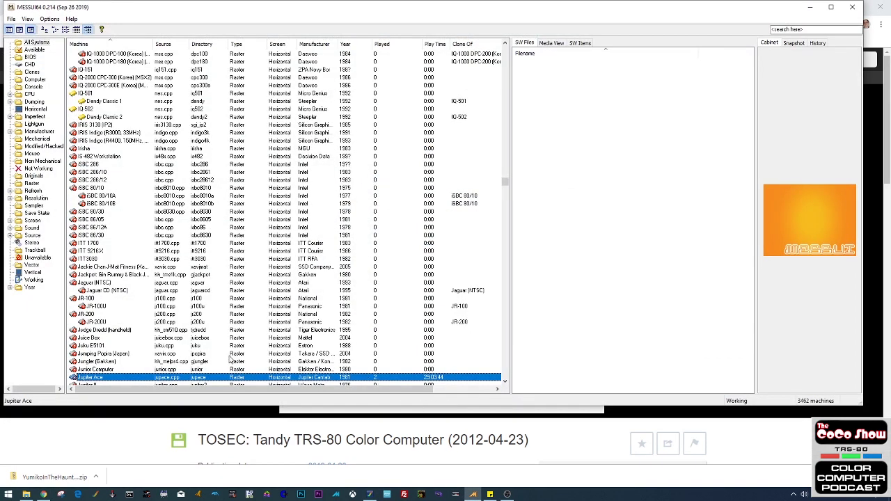
# Filter the MESSUI machine list by 'color' to 34 machines and select Color Computer 3 (NTSC).
pyautogui.scroll(5, 225, 311)
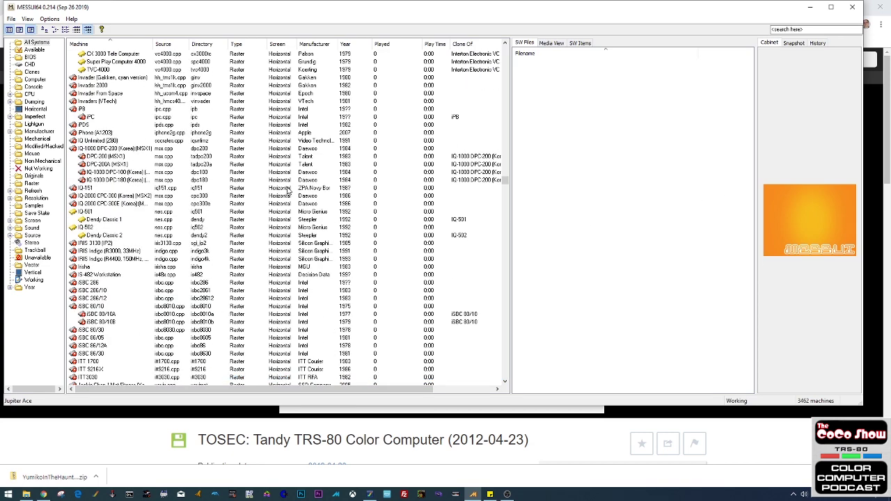
pyautogui.scroll(12, 288, 190)
pyautogui.scroll(20, 288, 190)
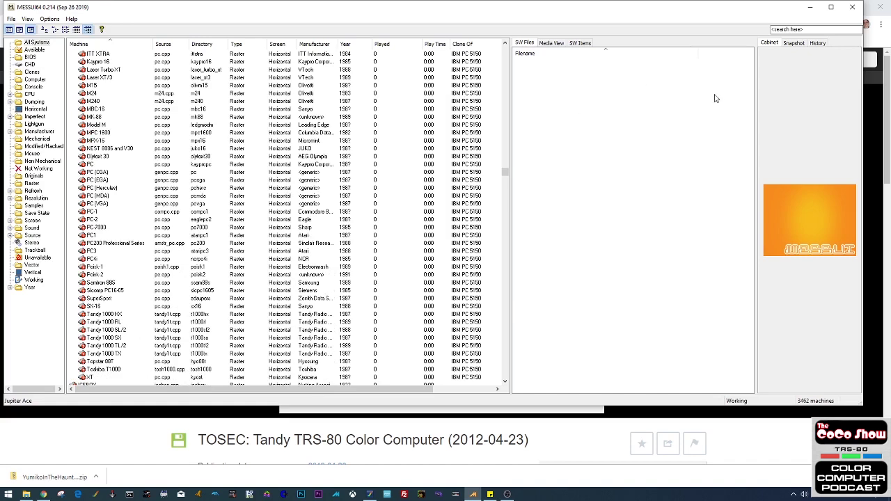
pyautogui.click(800, 30)
pyautogui.write('color')
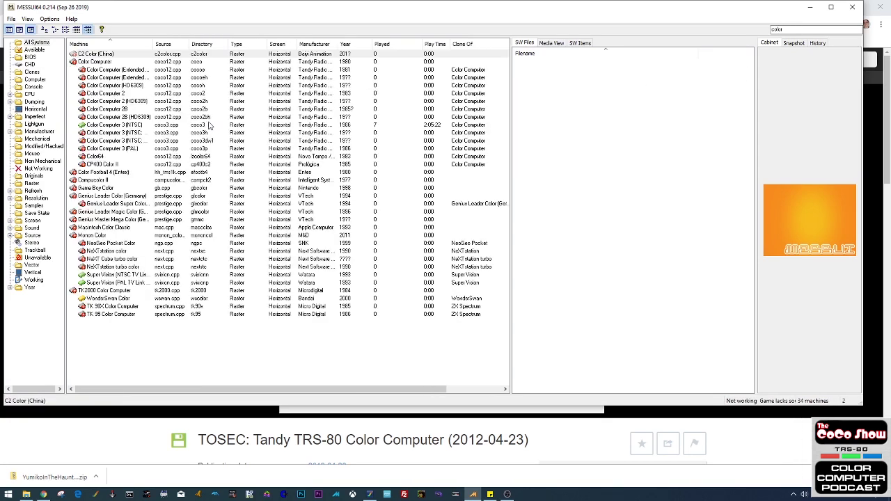
pyautogui.click(129, 126)
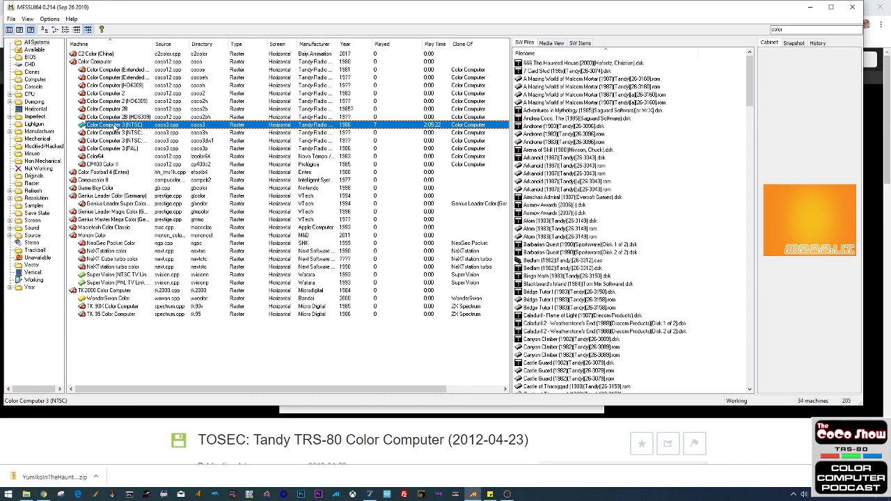
# Launch Color Computer 3 (NTSC) in MESS and let it boot to the Disk Extended Color Basic 2.1 OK prompt.
pyautogui.doubleClick(114, 125)
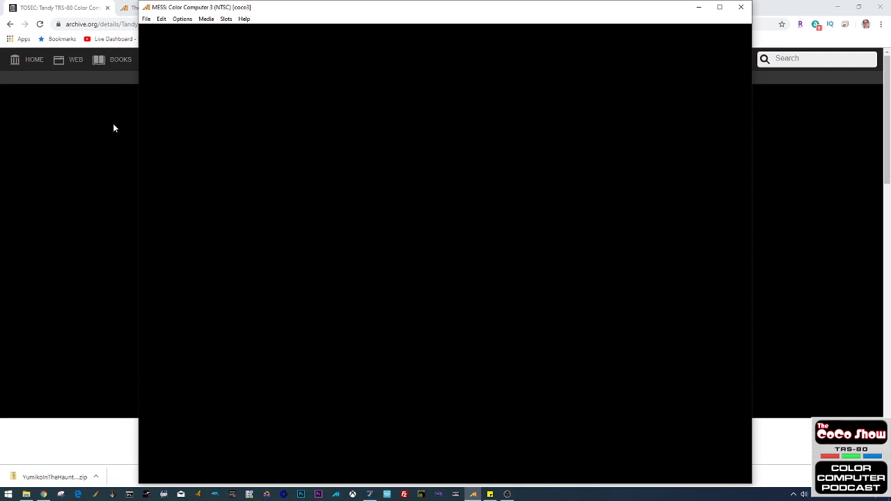